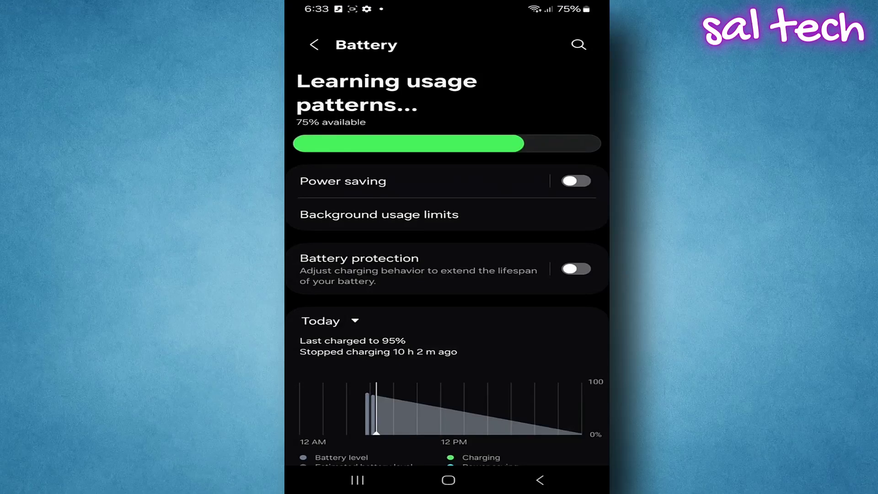
Look through Background usage limits and Charging settings, then view Battery information's status, level and capacity
click(378, 215)
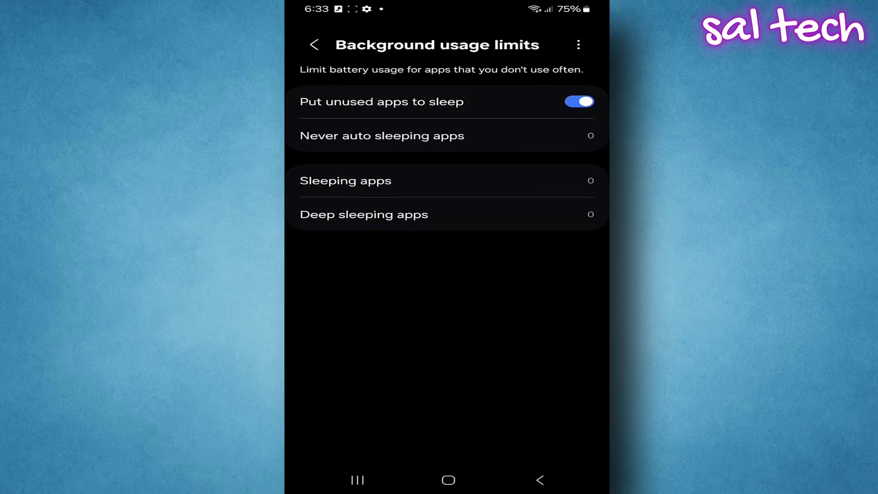
click(540, 481)
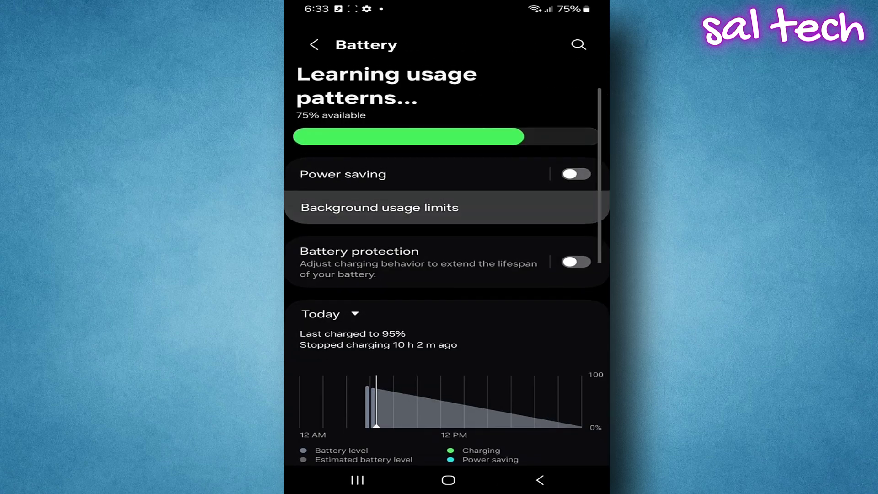
scroll(448, 267, down, 1)
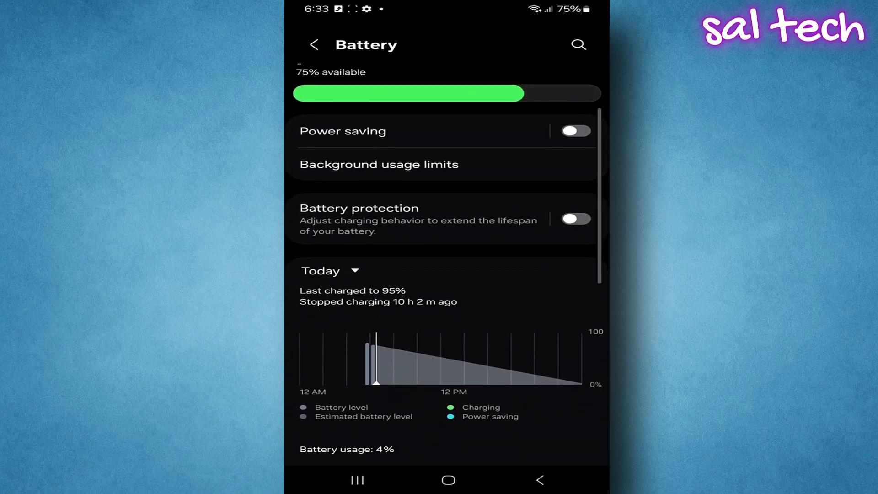
scroll(448, 266, down, 1)
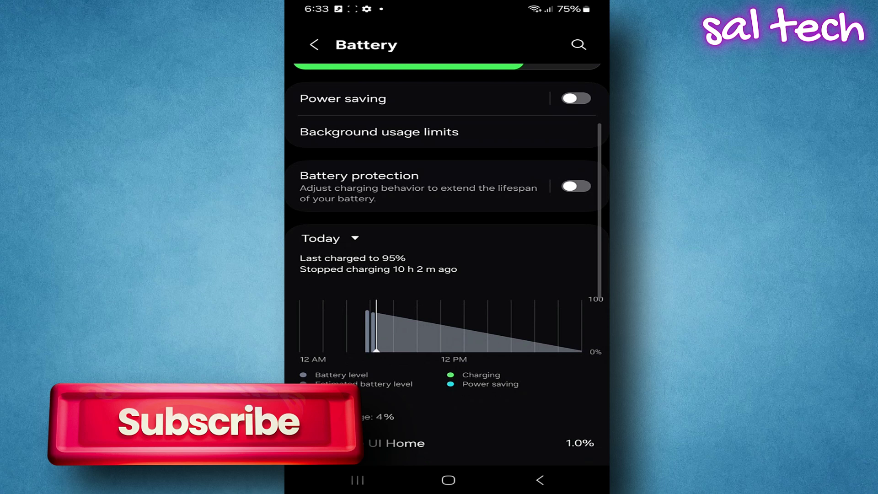
scroll(447, 267, down, 2)
scroll(448, 267, down, 1)
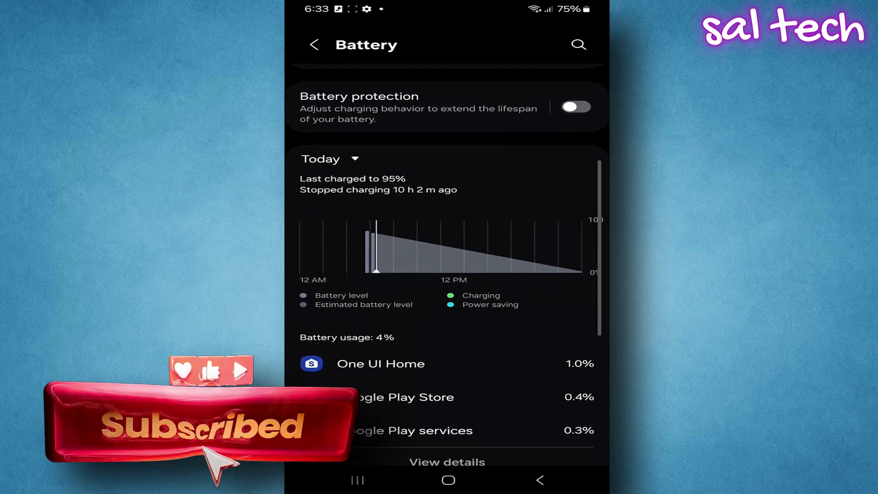
scroll(447, 268, down, 2)
scroll(447, 267, down, 1)
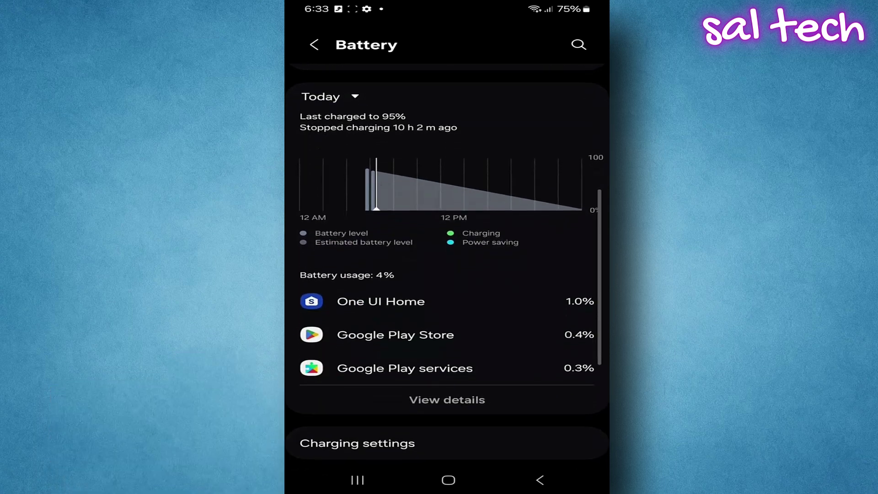
scroll(447, 267, down, 1)
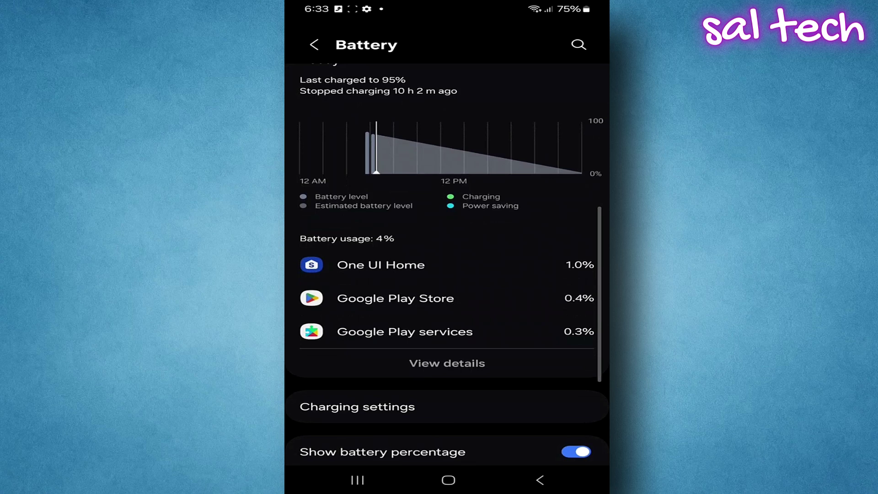
scroll(448, 267, down, 1)
click(358, 389)
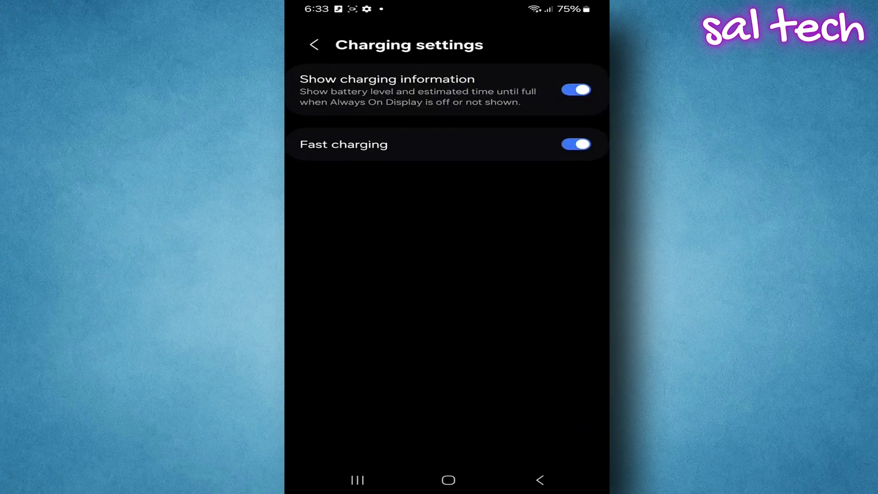
click(540, 479)
scroll(448, 265, down, 2)
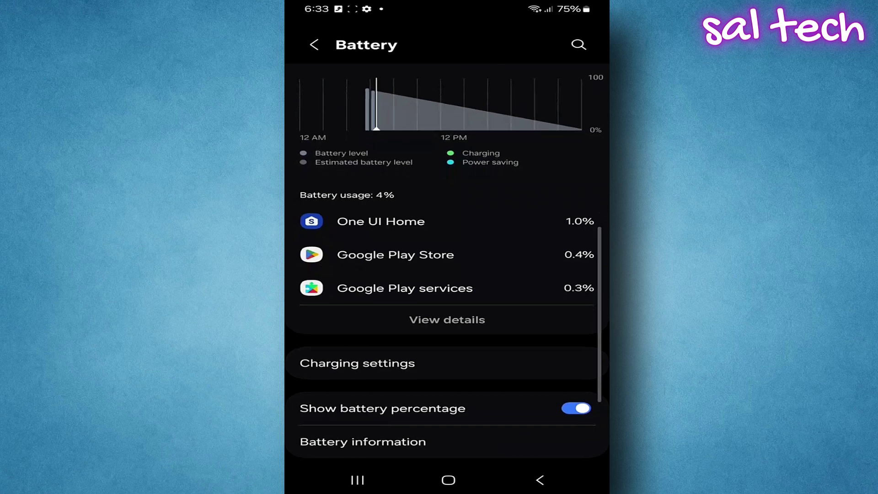
click(363, 405)
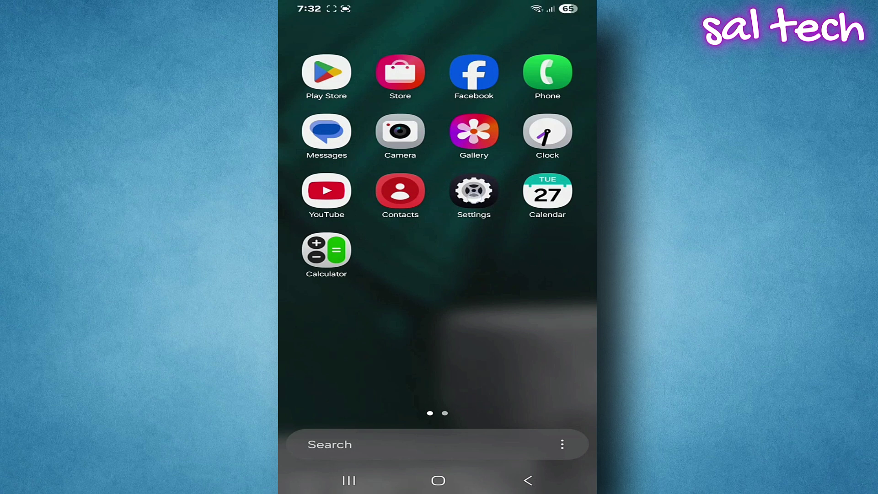
Go to Settings > Device care > Battery > Background usage limits
click(474, 192)
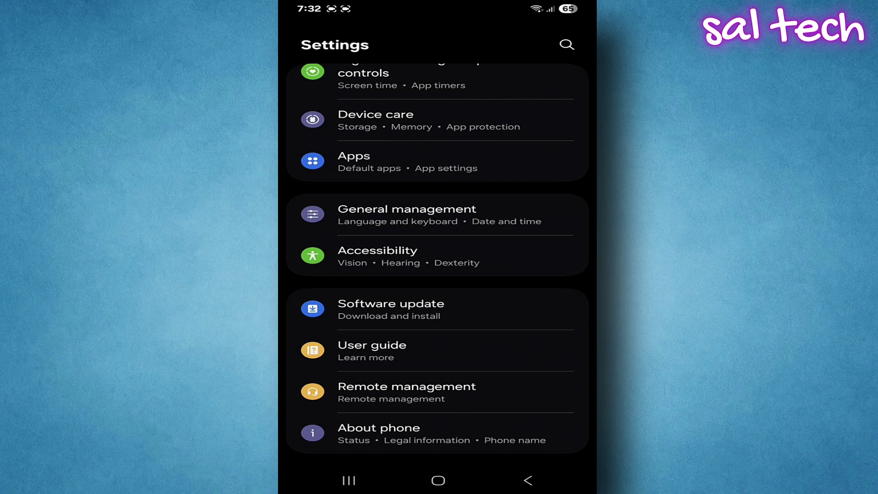
scroll(501, 374, up, 3)
scroll(502, 374, up, 2)
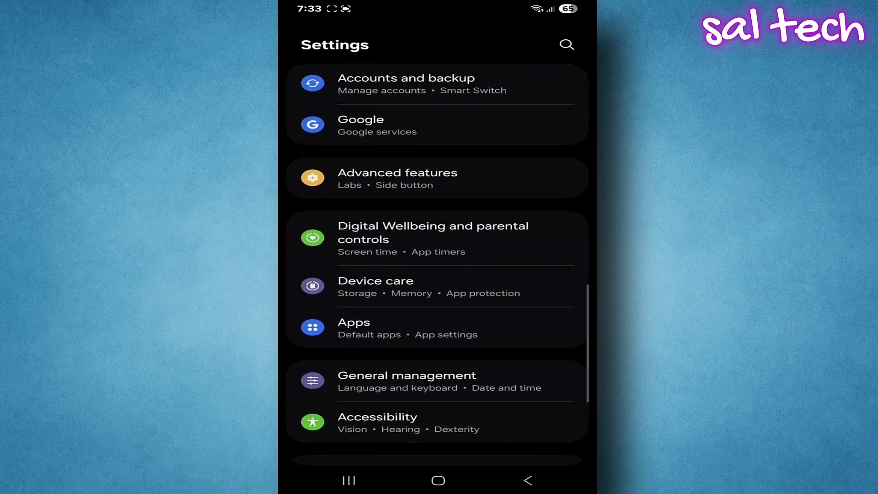
click(508, 293)
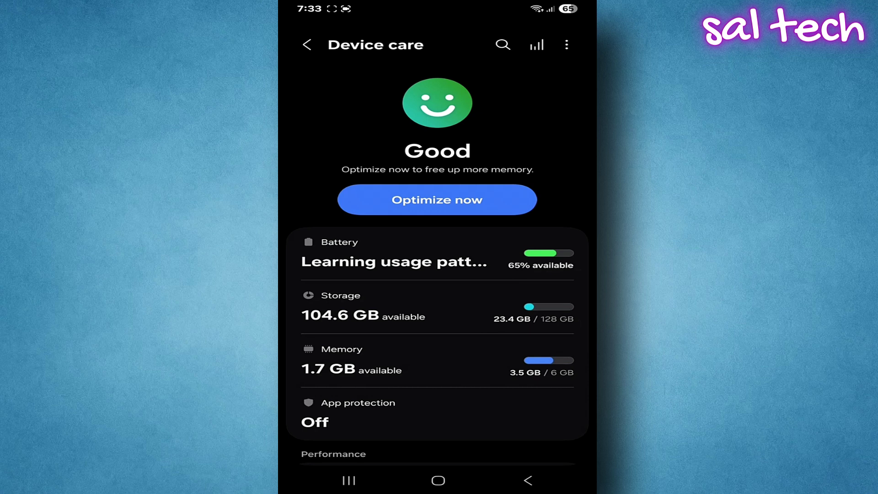
click(478, 261)
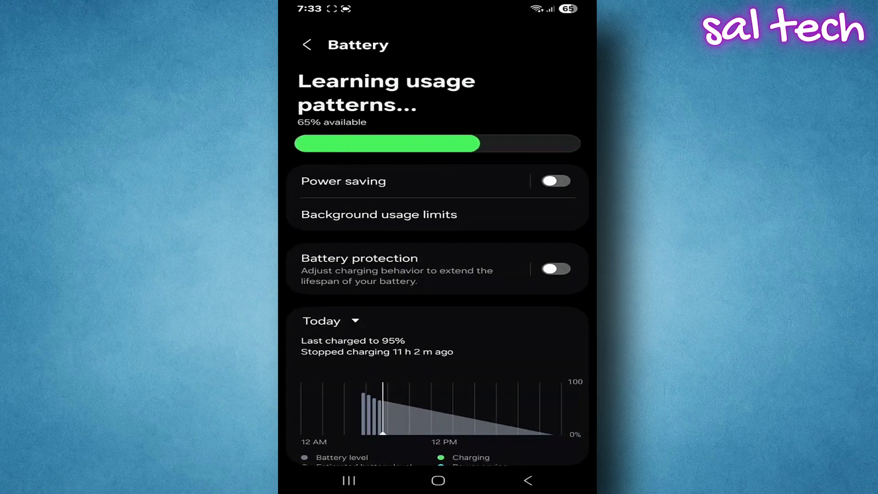
click(524, 224)
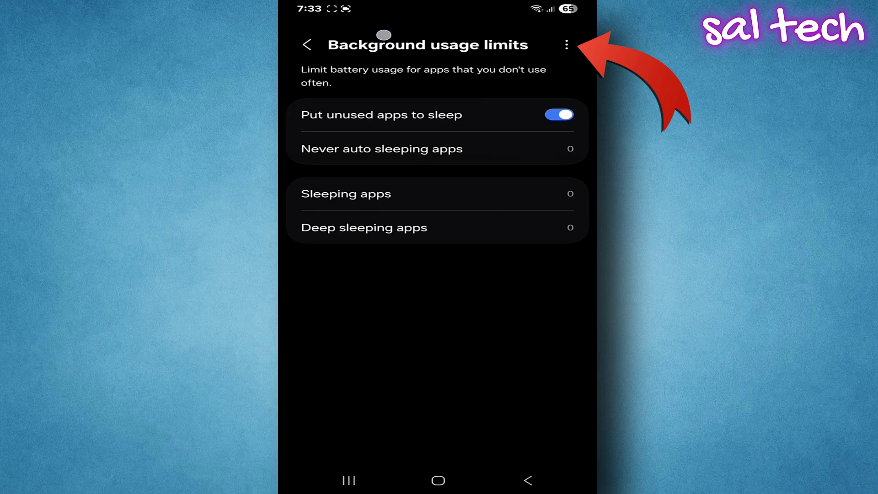
Switch Adaptive battery off from the Background usage limits more-options menu
click(578, 44)
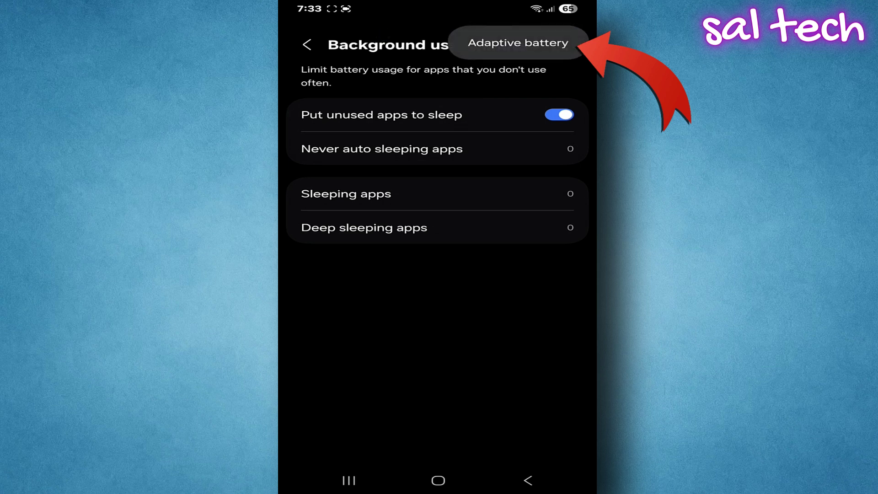
click(557, 43)
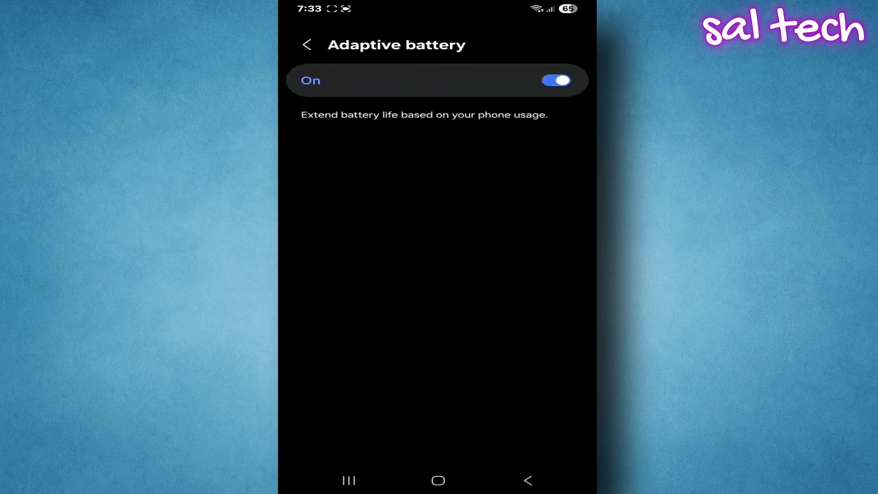
click(555, 80)
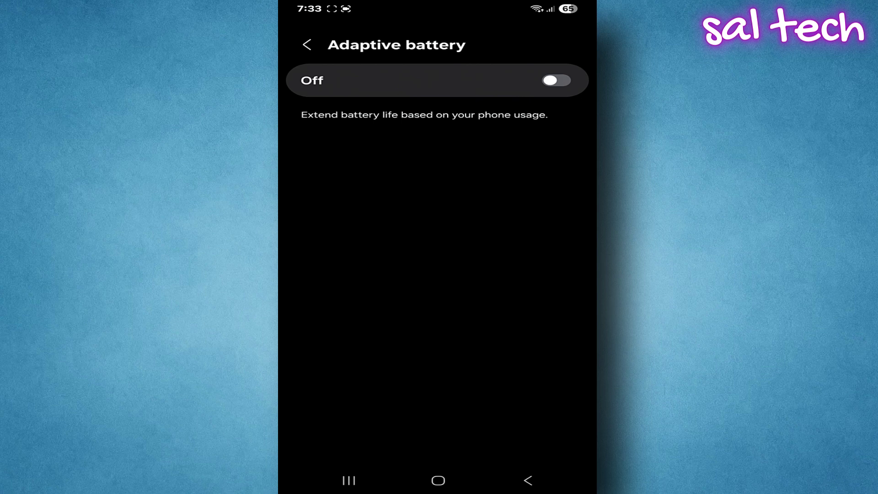
click(556, 80)
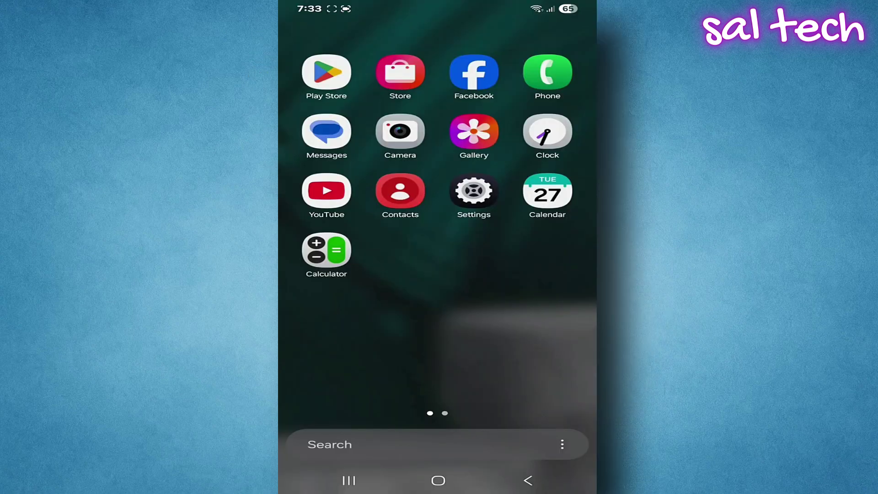
Pull down and expand the Quick Settings panel, then turn Location off
mouse_move(531, 316)
mouse_down()
mouse_move(457, 336)
mouse_move(482, 355)
mouse_up()
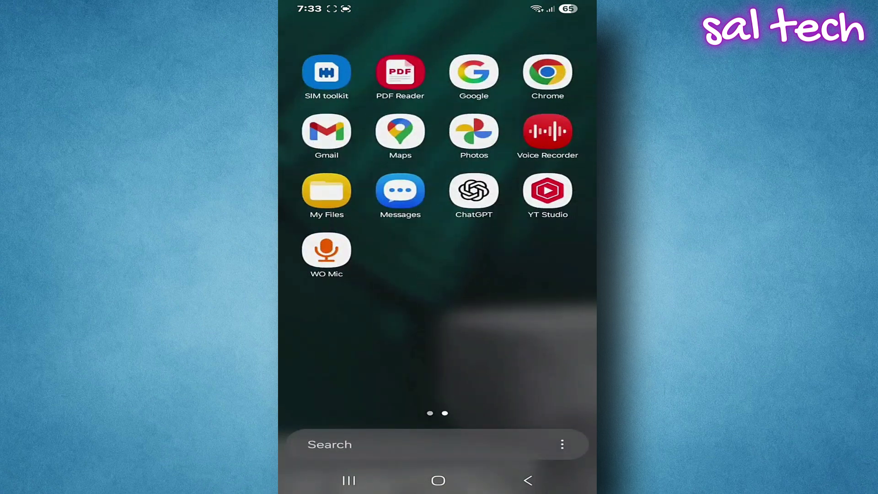
drag(438, 7, 438, 308)
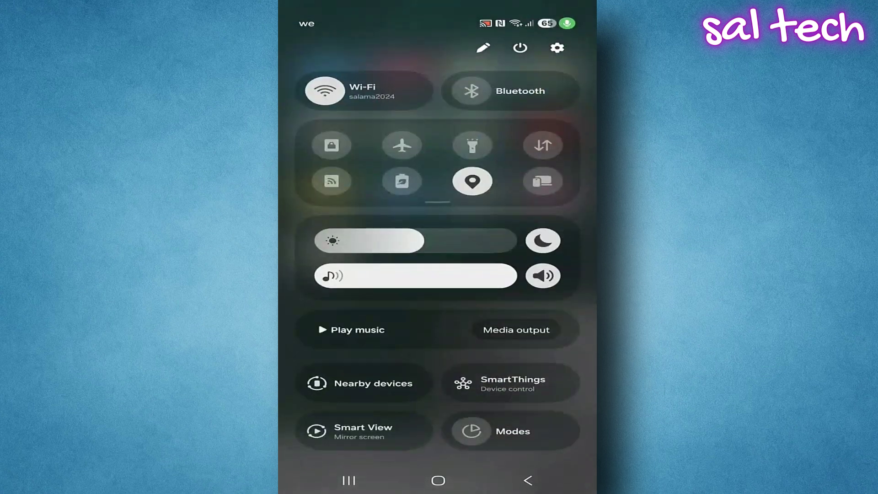
drag(444, 227, 445, 385)
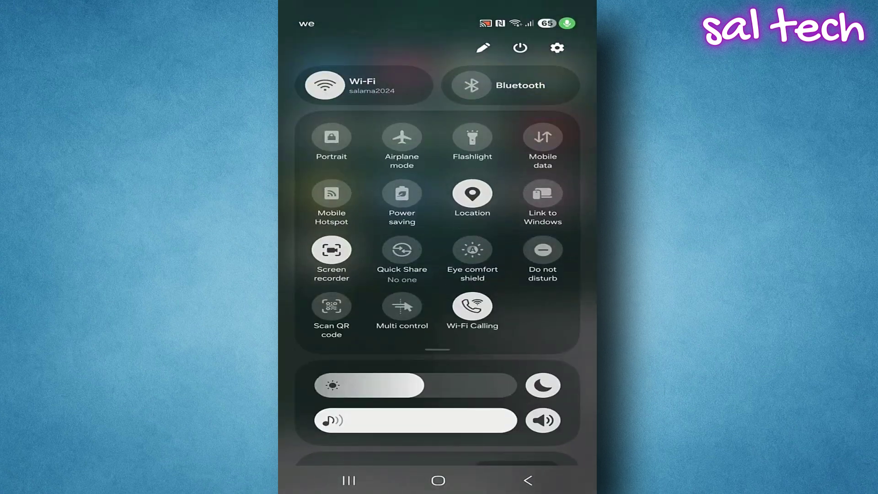
click(481, 200)
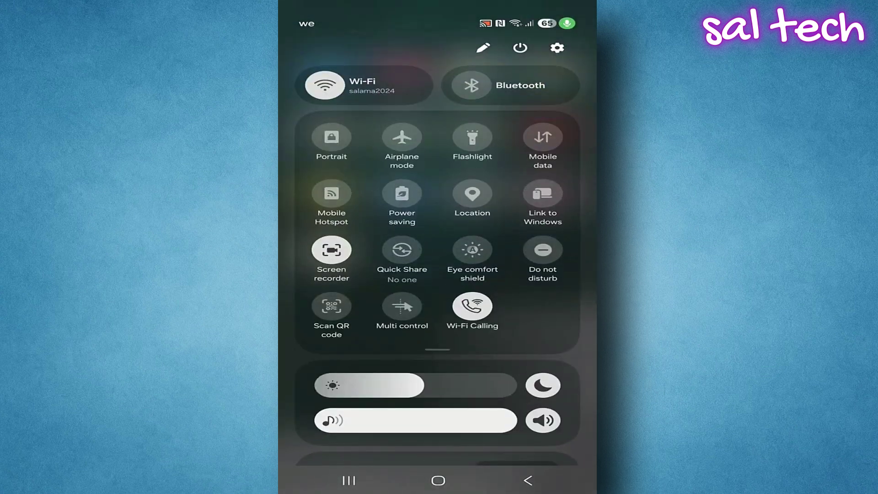
Turn Power saving on and bring up the full Settings list
click(406, 199)
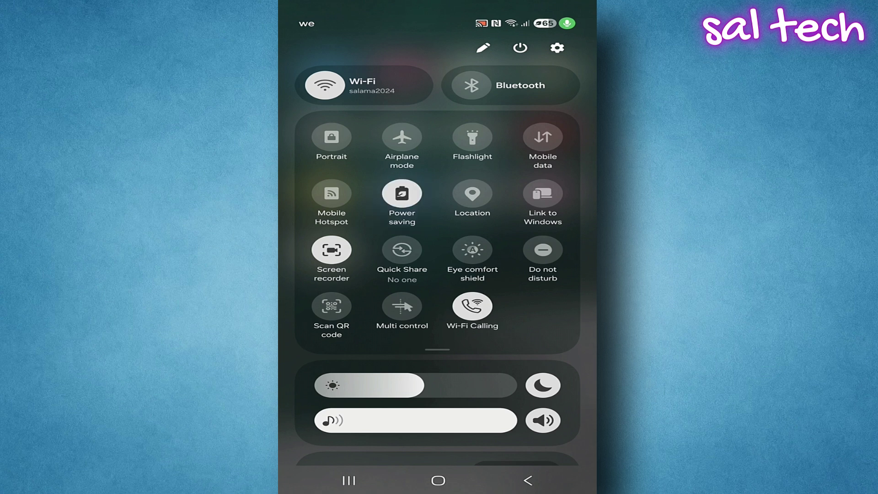
click(558, 48)
click(498, 397)
drag(497, 397, 498, 234)
Via About phone, open Software update and start checking with Download and install
click(500, 441)
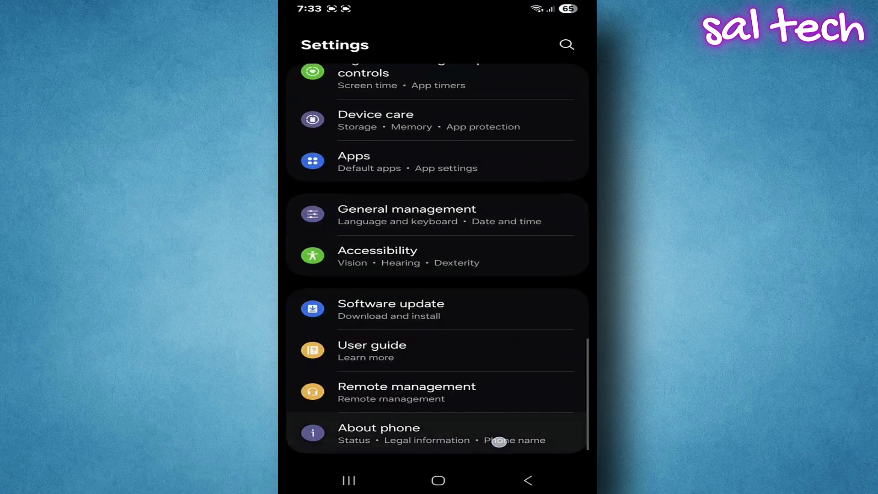
drag(519, 396, 519, 206)
click(412, 414)
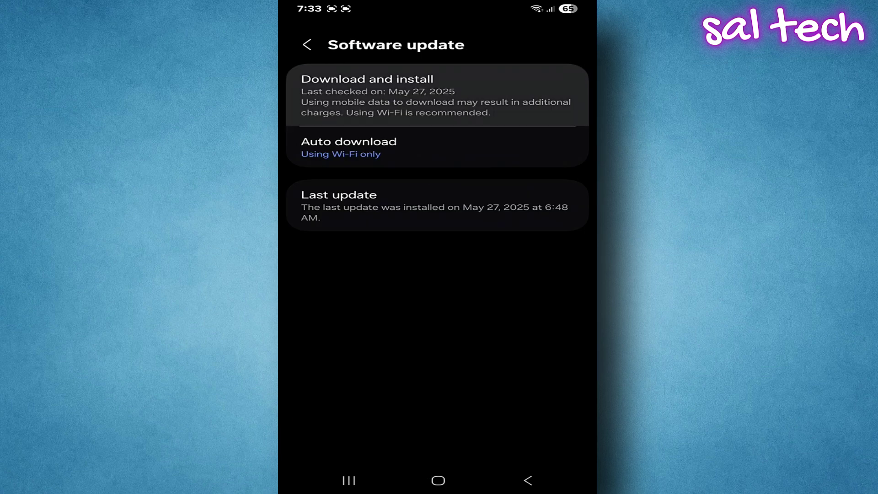
click(502, 106)
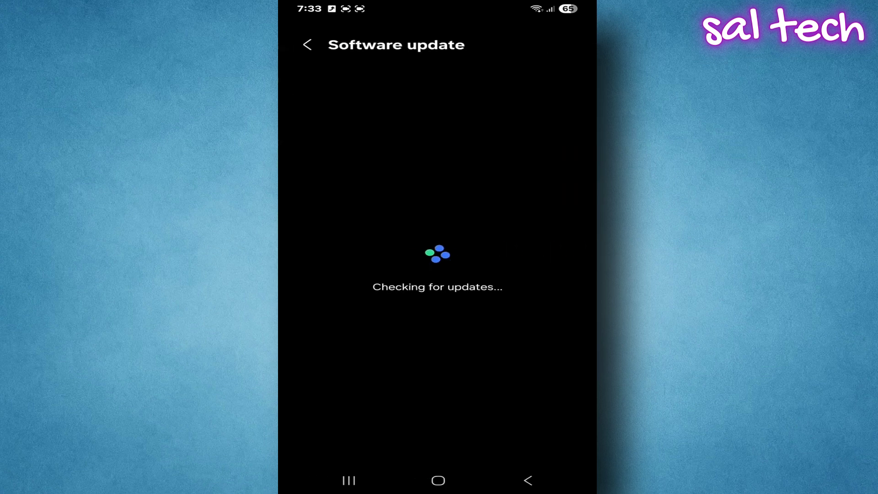